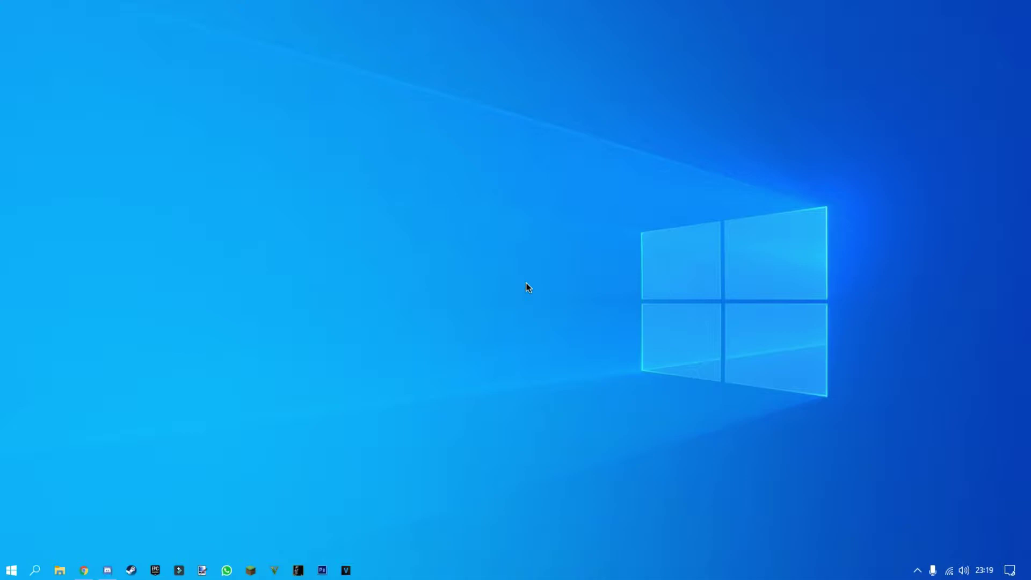
# Step: Switch to Chrome and examine the VibranceGUI site's description and its desktop and laptop download options
pyautogui.click(85, 571)
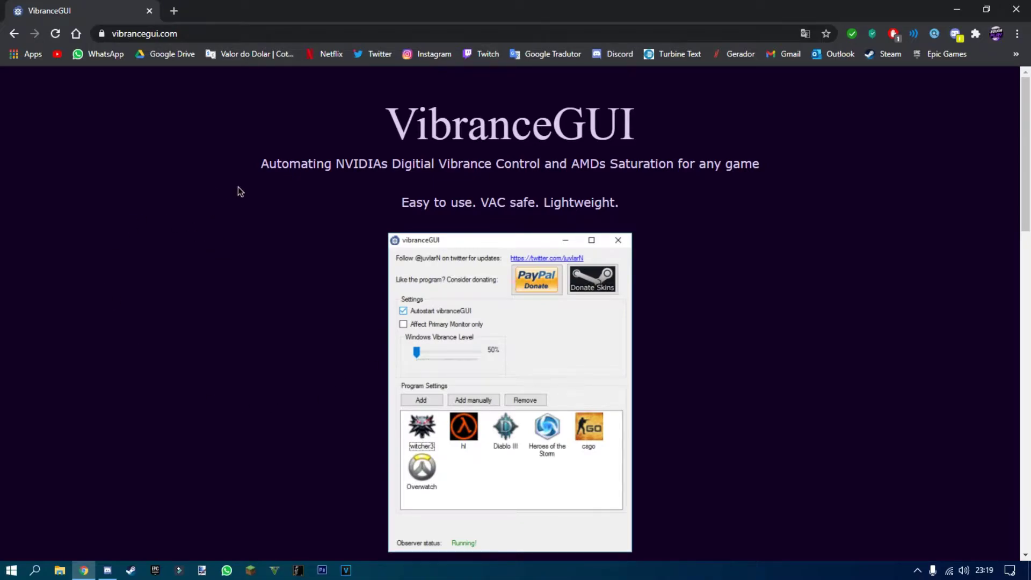
pyautogui.moveTo(400, 127); pyautogui.dragTo(637, 125)
pyautogui.click(637, 125)
pyautogui.scroll(-7, 637, 129)
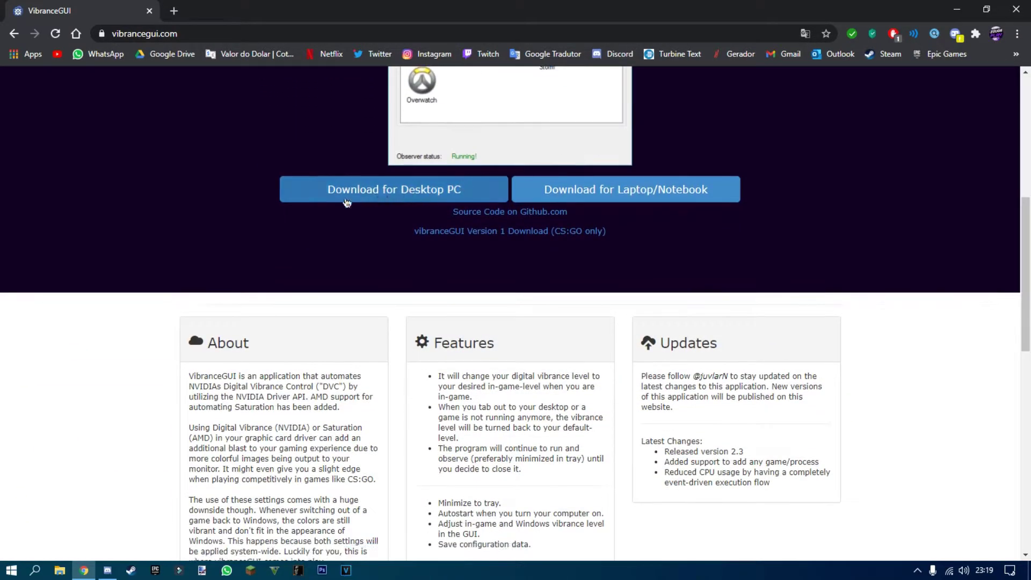
pyautogui.scroll(-1, 404, 196)
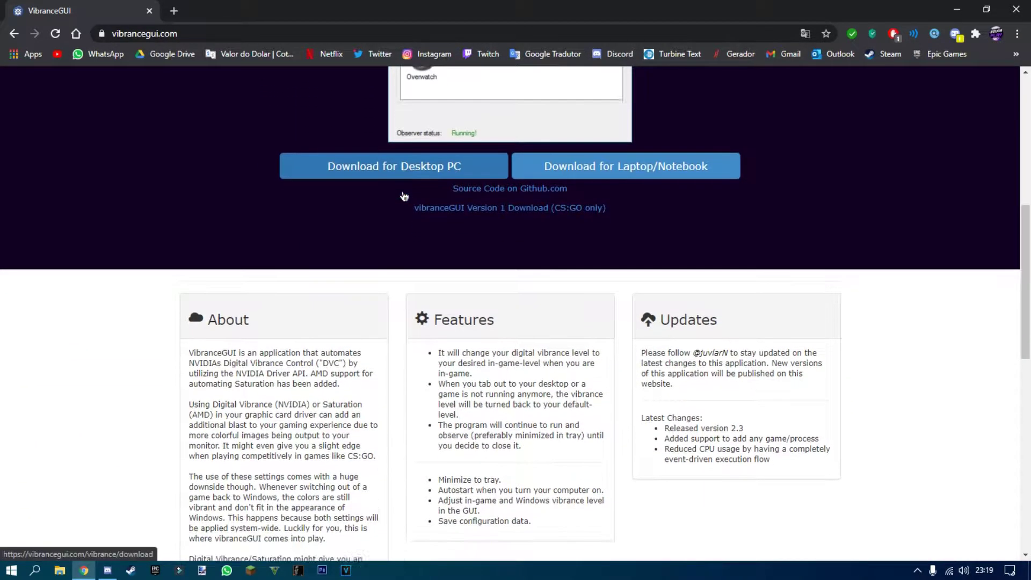
pyautogui.scroll(4, 399, 193)
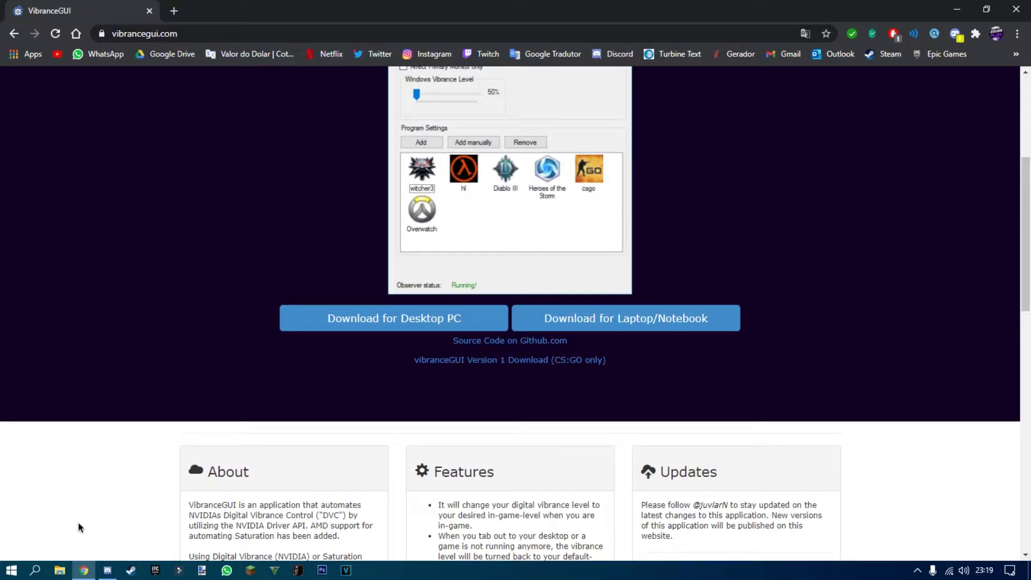
# Step: Launch vibranceGUI.exe from the vibranceGUI folder in Downloads using the file explorer, and move its window clear of the file list
pyautogui.click(62, 571)
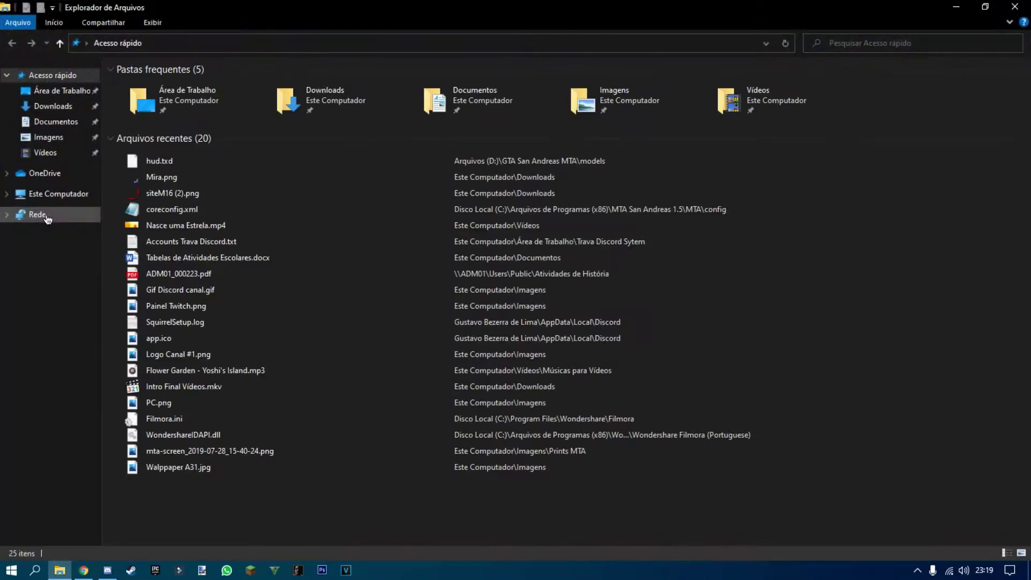
pyautogui.click(77, 112)
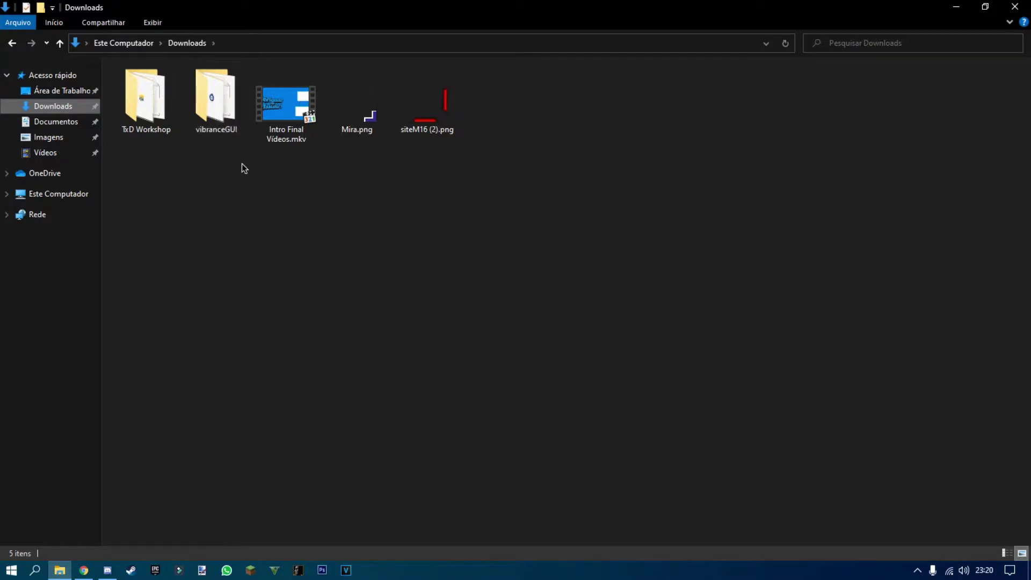
pyautogui.doubleClick(214, 90)
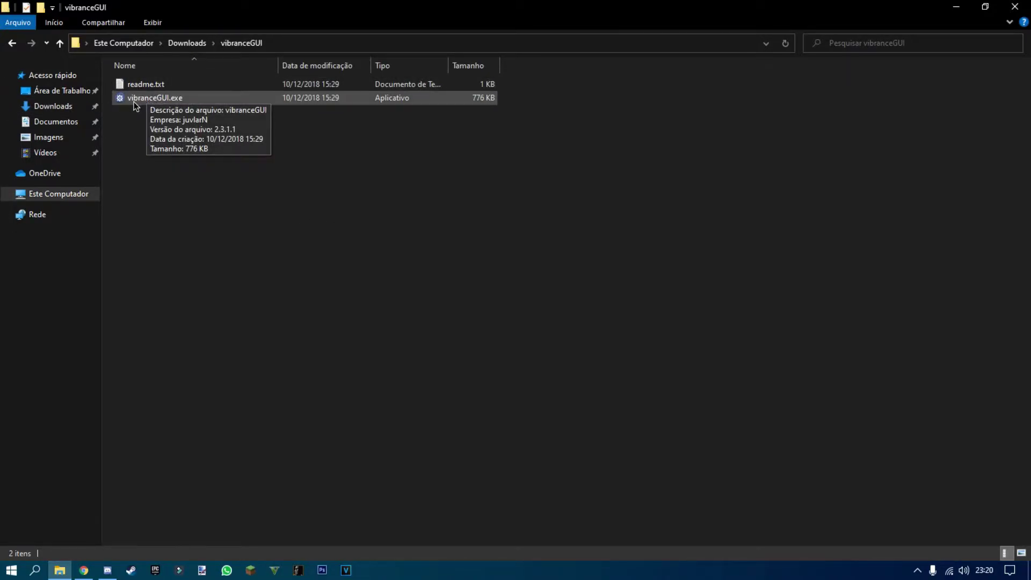
pyautogui.doubleClick(197, 102)
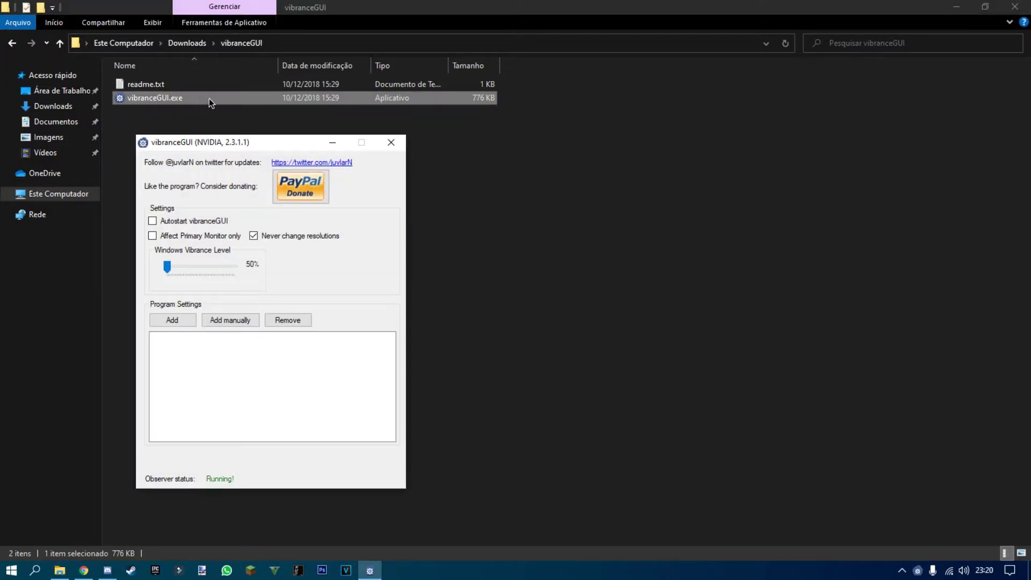
pyautogui.moveTo(216, 140); pyautogui.dragTo(417, 109)
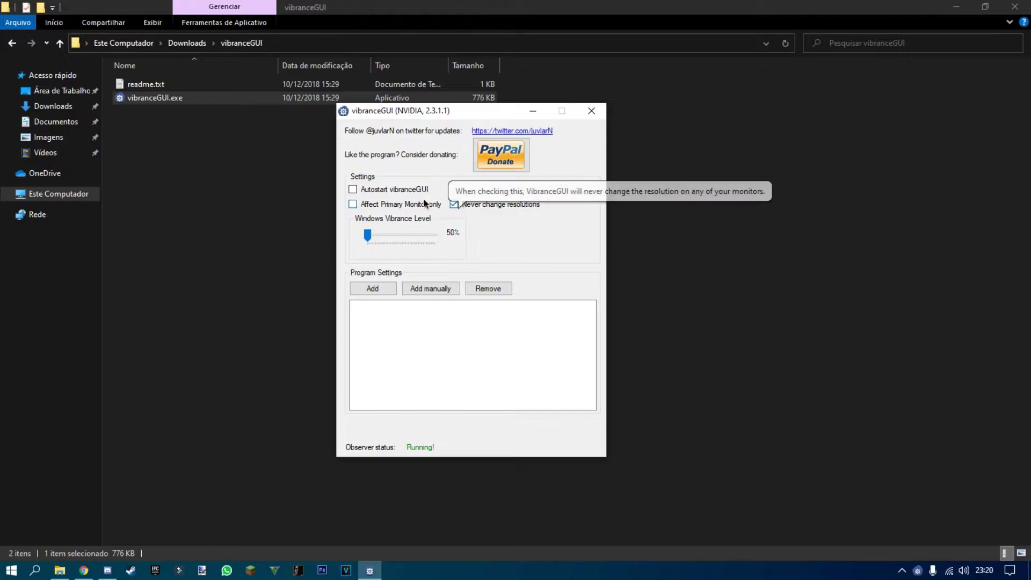
# Step: Enable Autostart vibranceGUI, and switch Never change resolutions off and back on
pyautogui.click(354, 191)
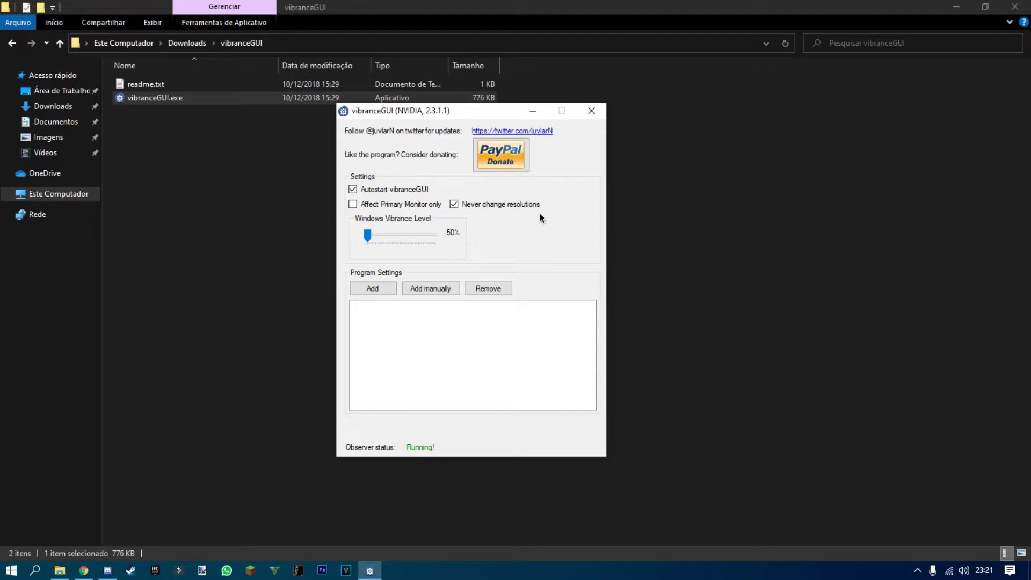
pyautogui.click(454, 206)
pyautogui.click(454, 205)
# Step: Start adding a program manually and browse to the drives under Este Computador
pyautogui.click(434, 293)
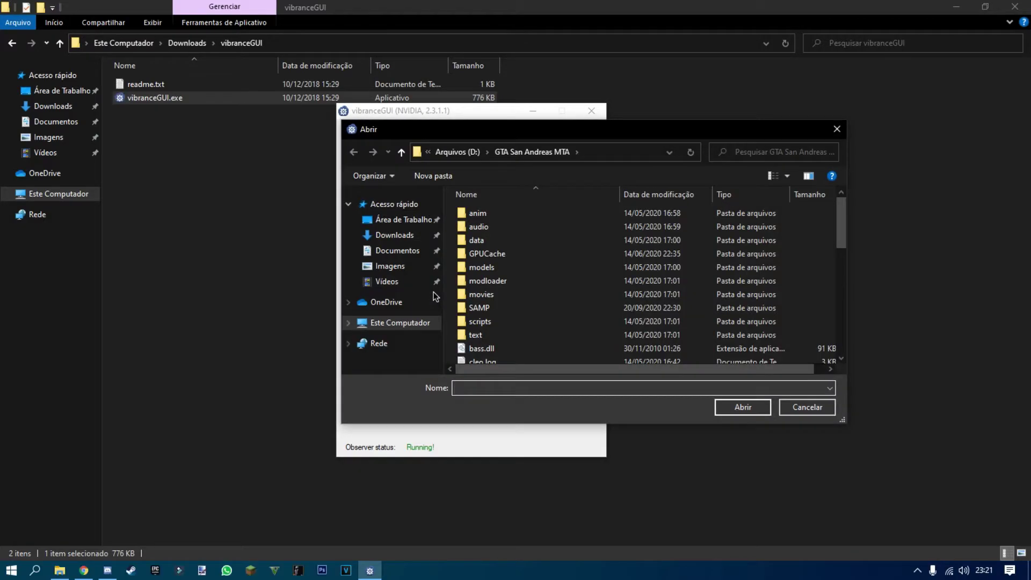
pyautogui.moveTo(586, 136); pyautogui.dragTo(438, 101)
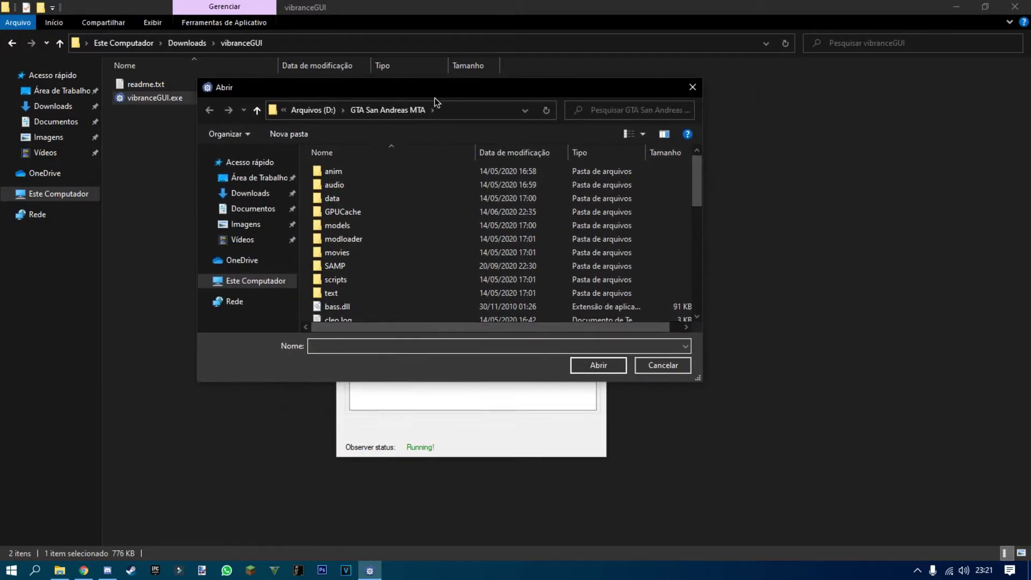
pyautogui.click(262, 199)
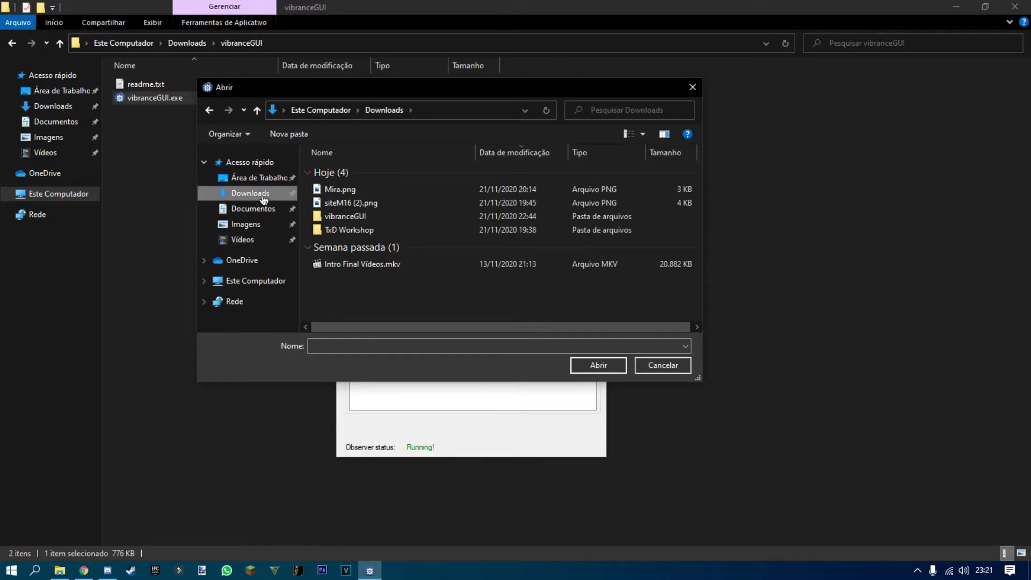
pyautogui.click(227, 282)
pyautogui.scroll(-3, 575, 235)
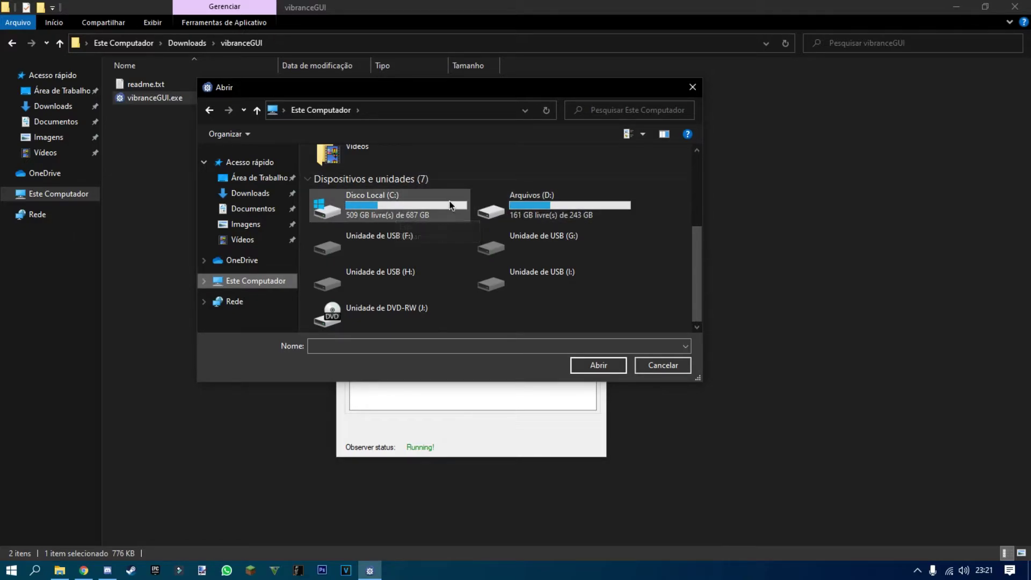
# Step: Look inside Arquivos de Programas (x86) on Disco Local (C:) and return to the drive list
pyautogui.click(354, 206)
pyautogui.doubleClick(353, 206)
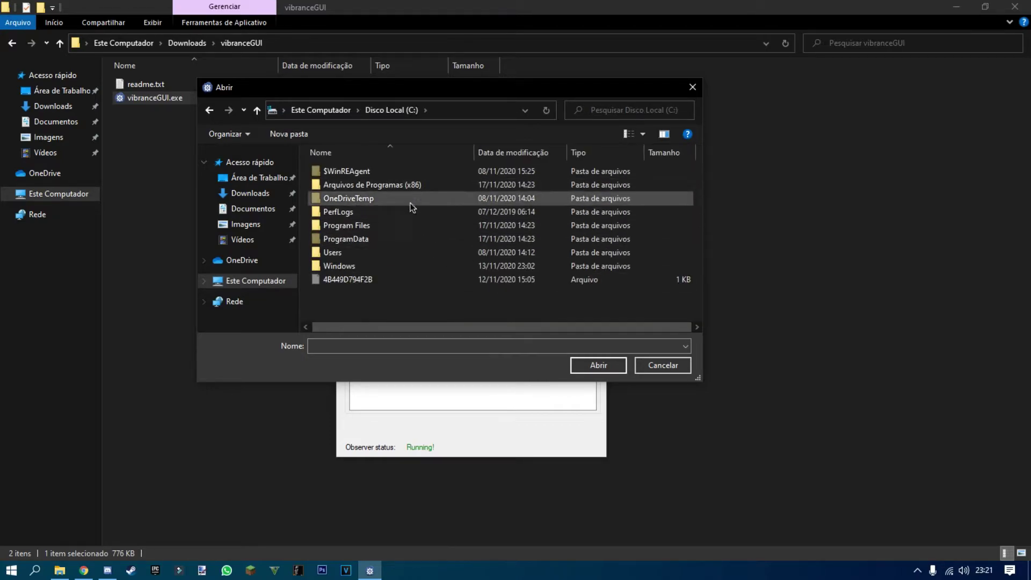
pyautogui.doubleClick(413, 189)
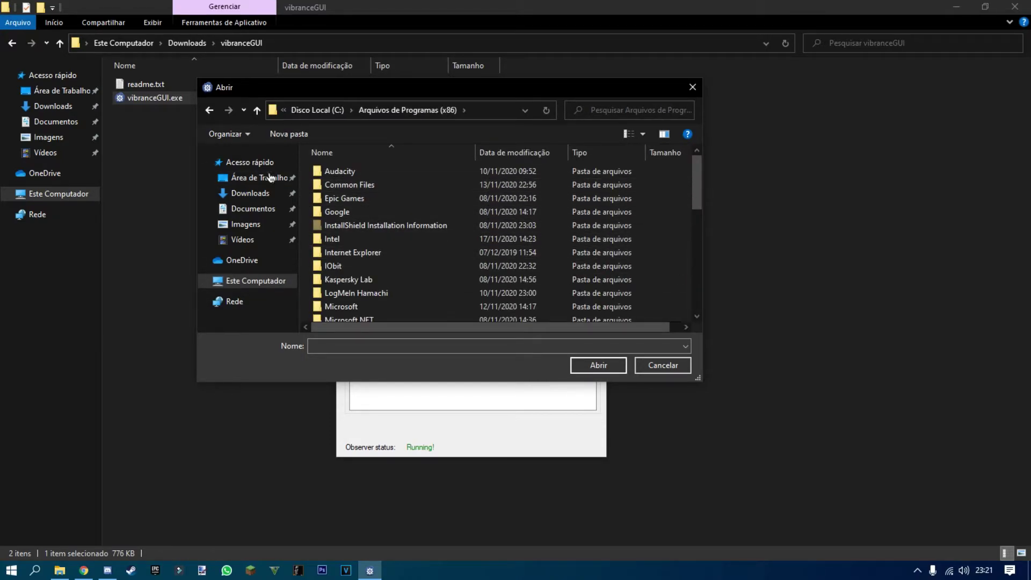
pyautogui.click(211, 113)
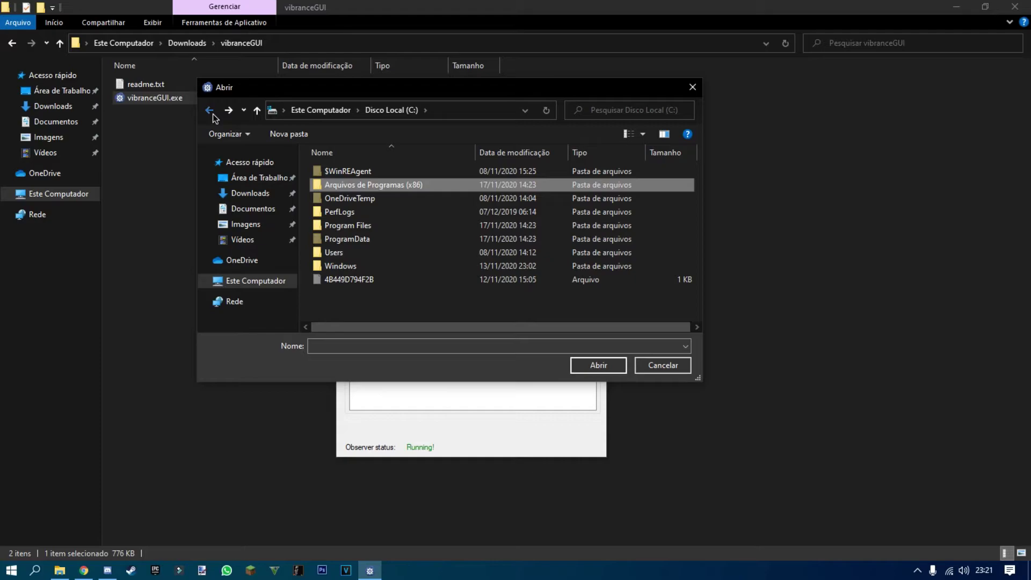
pyautogui.click(210, 110)
pyautogui.scroll(-2, 465, 224)
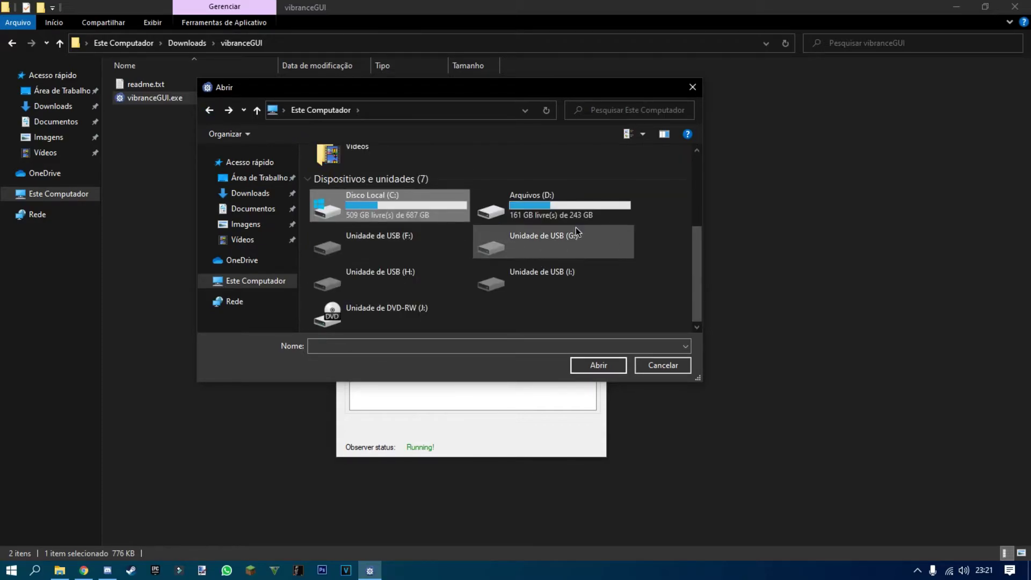
# Step: Add proxy_sa.exe from the GTA San Andreas MTA folder on Arquivos (D:) to the program list
pyautogui.doubleClick(544, 207)
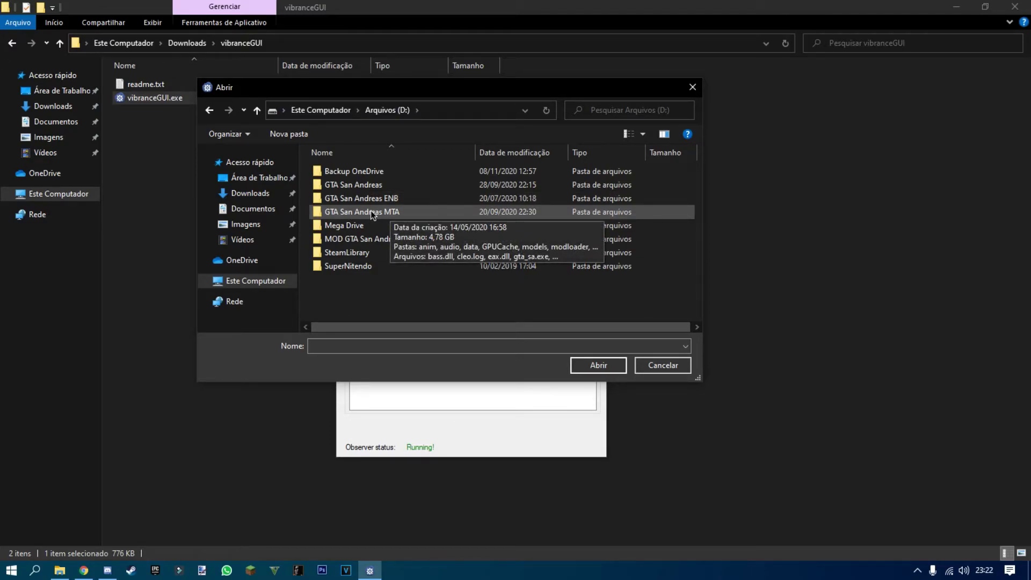
pyautogui.doubleClick(467, 215)
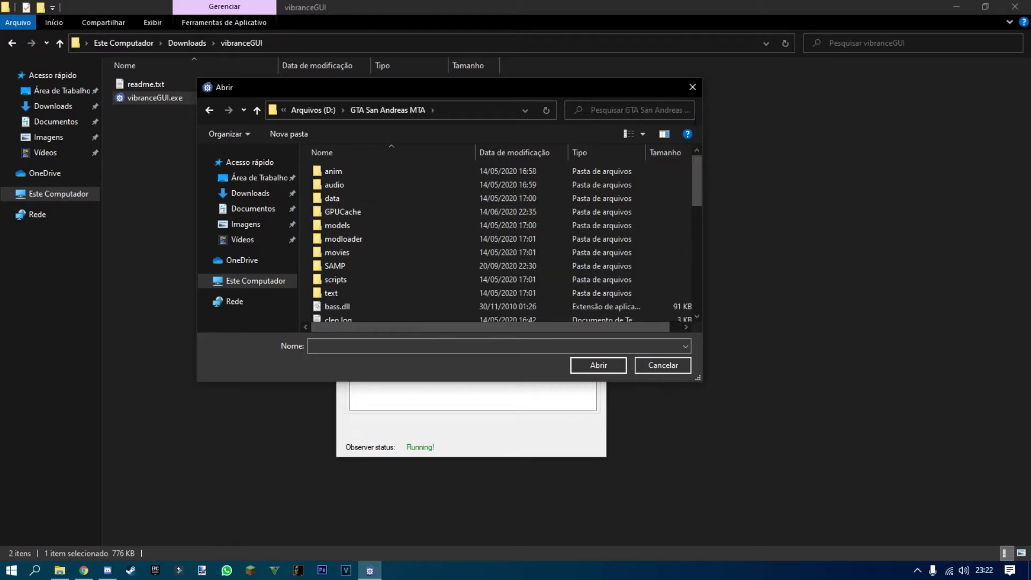
pyautogui.moveTo(700, 176); pyautogui.dragTo(710, 228)
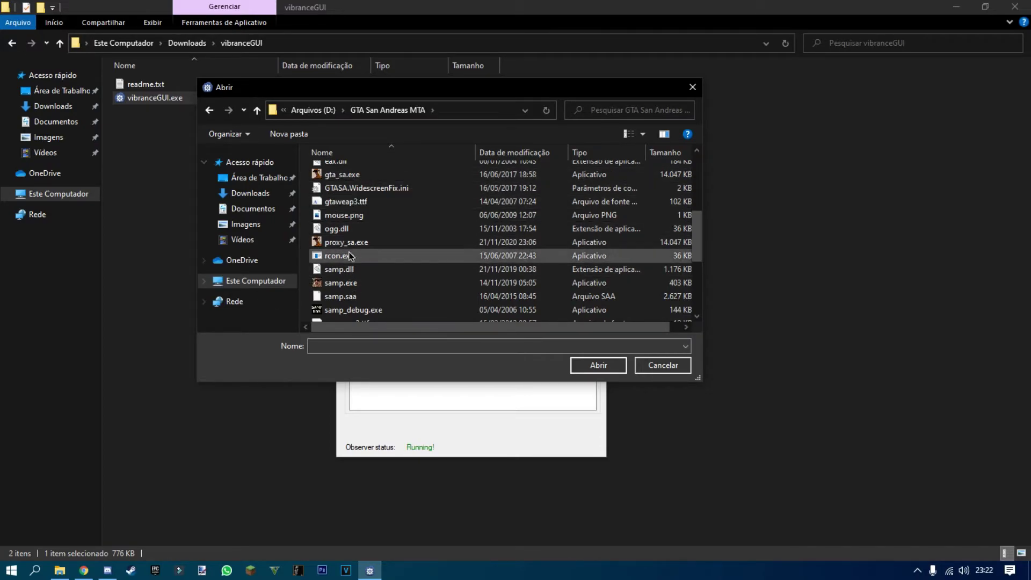
pyautogui.doubleClick(350, 244)
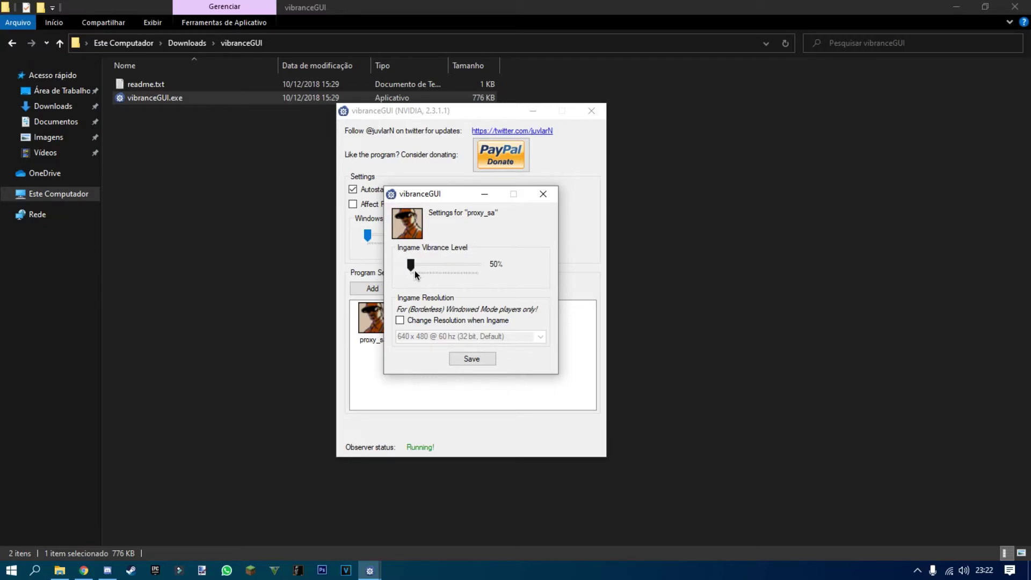
# Step: Raise the Ingame Vibrance Level for proxy_sa above 50% and save its settings
pyautogui.moveTo(420, 270); pyautogui.dragTo(448, 269)
pyautogui.click(472, 359)
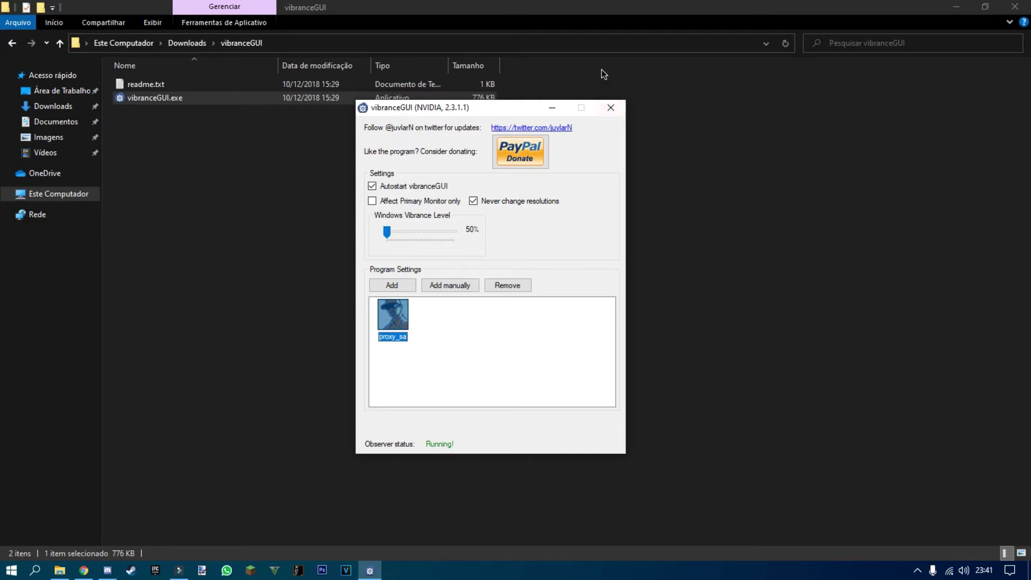
# Step: Minimize vibranceGUI to the system tray and check for its icon among the hidden tray icons
pyautogui.click(553, 107)
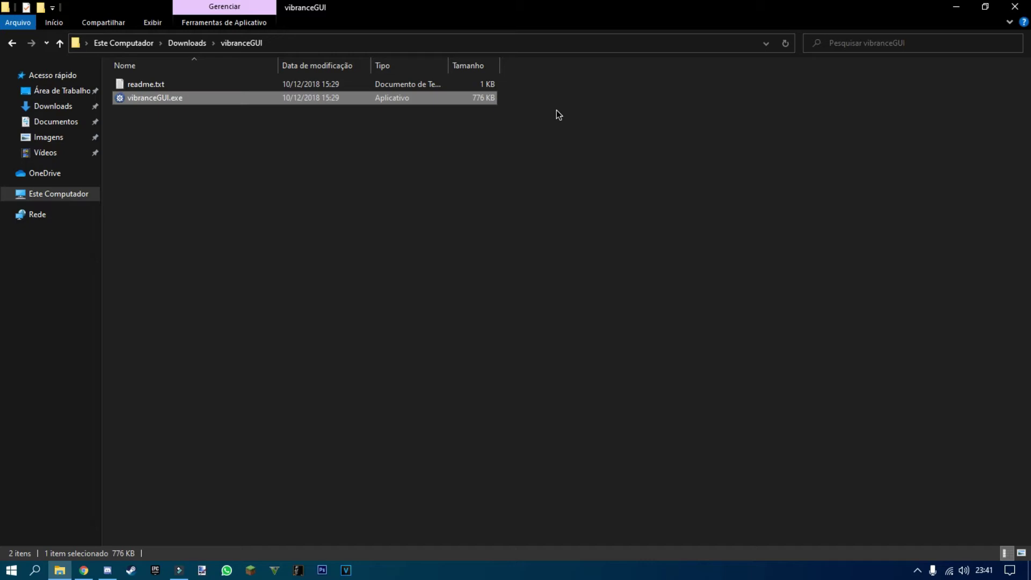
pyautogui.click(918, 571)
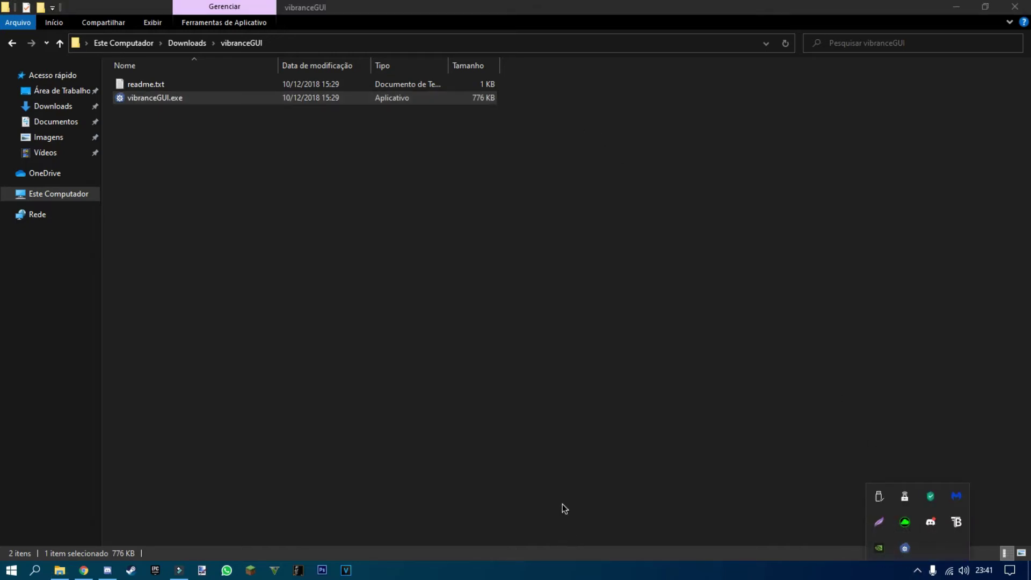
pyautogui.click(568, 431)
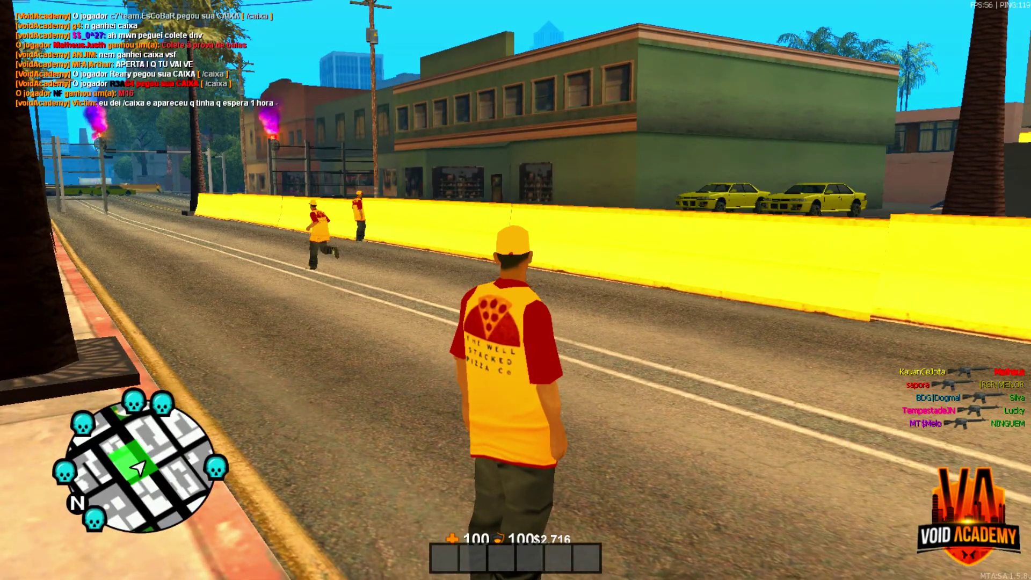
pyautogui.press('w')
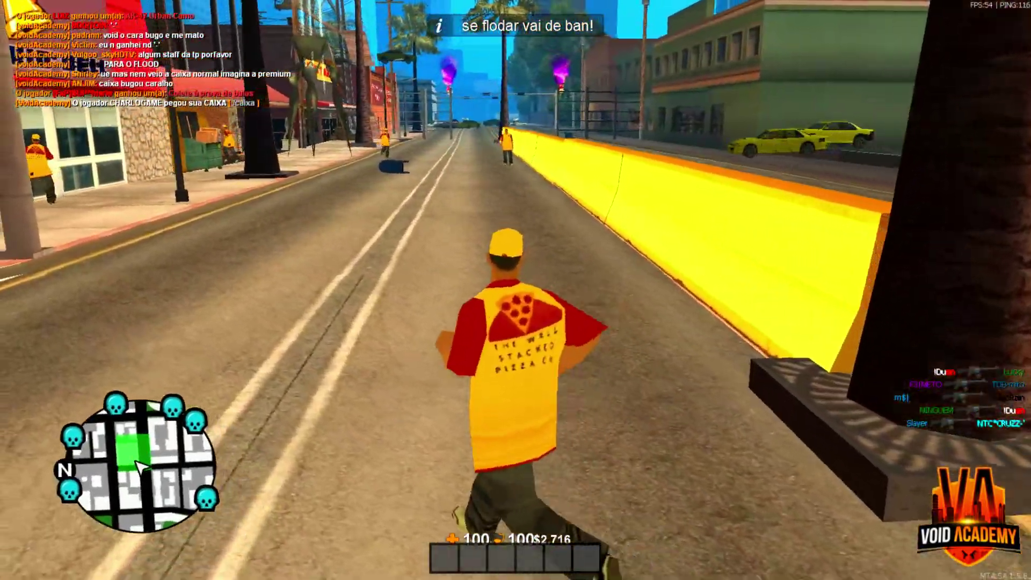
pyautogui.press('d')
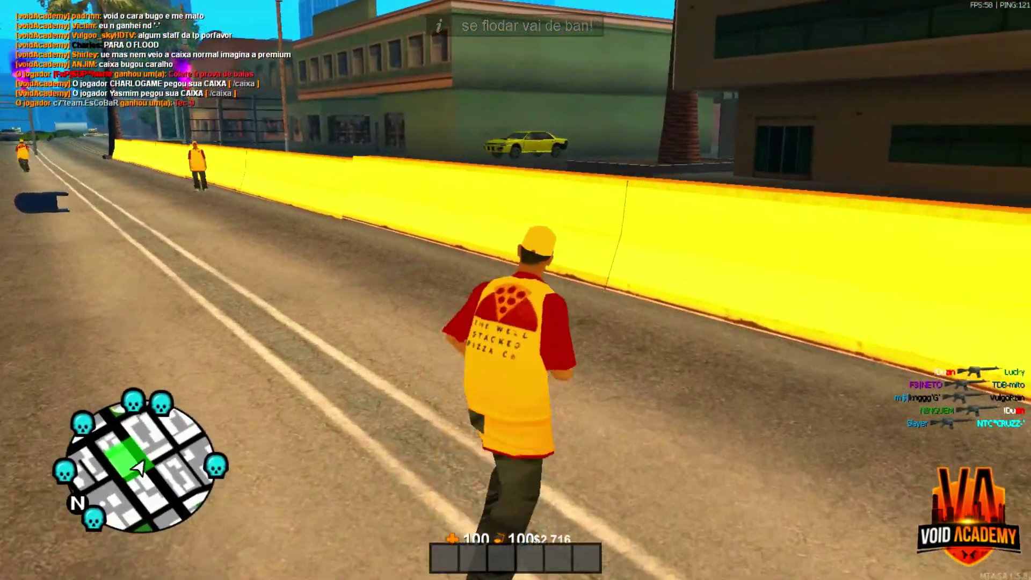
pyautogui.press('s')
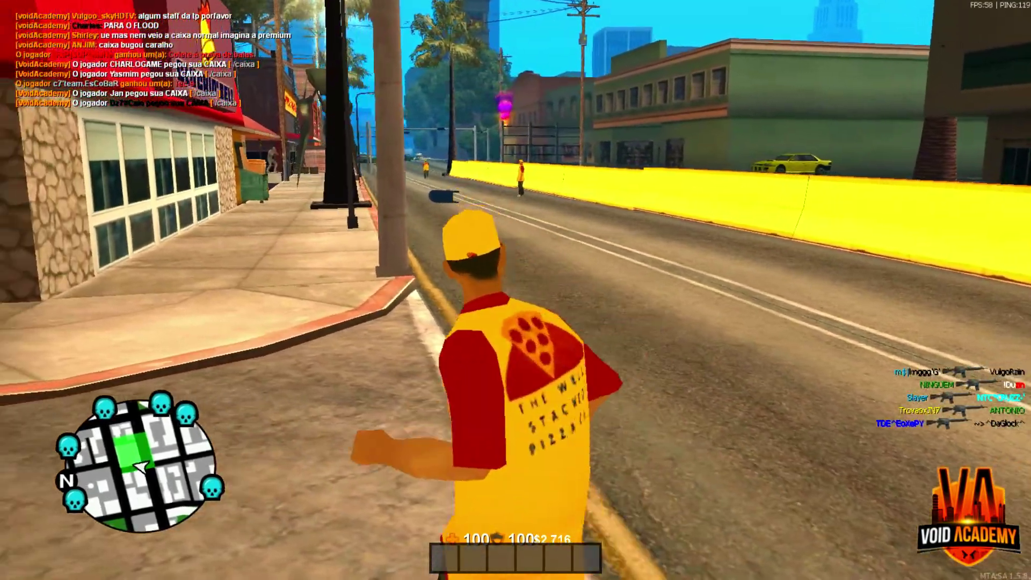
pyautogui.press('w')
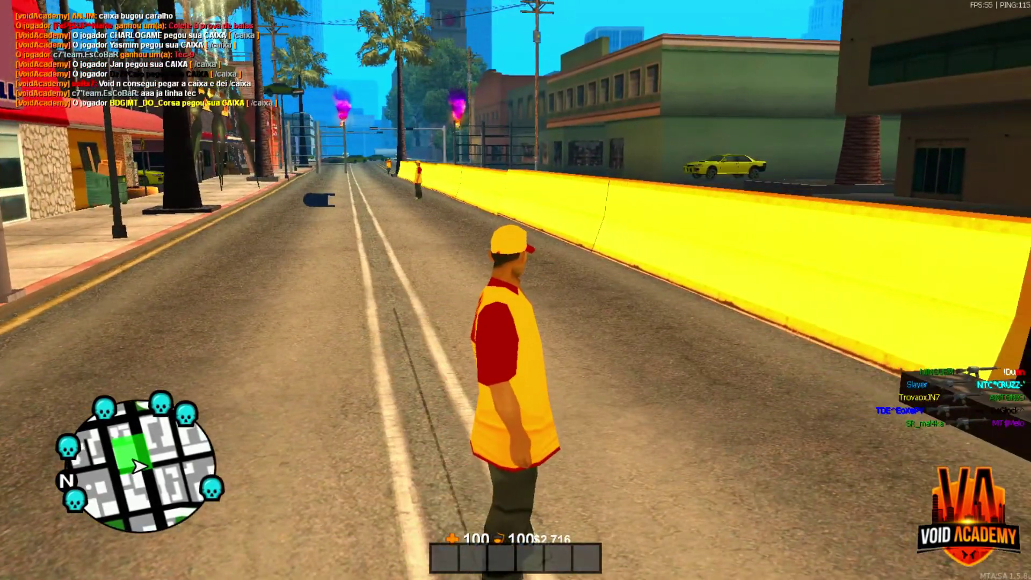